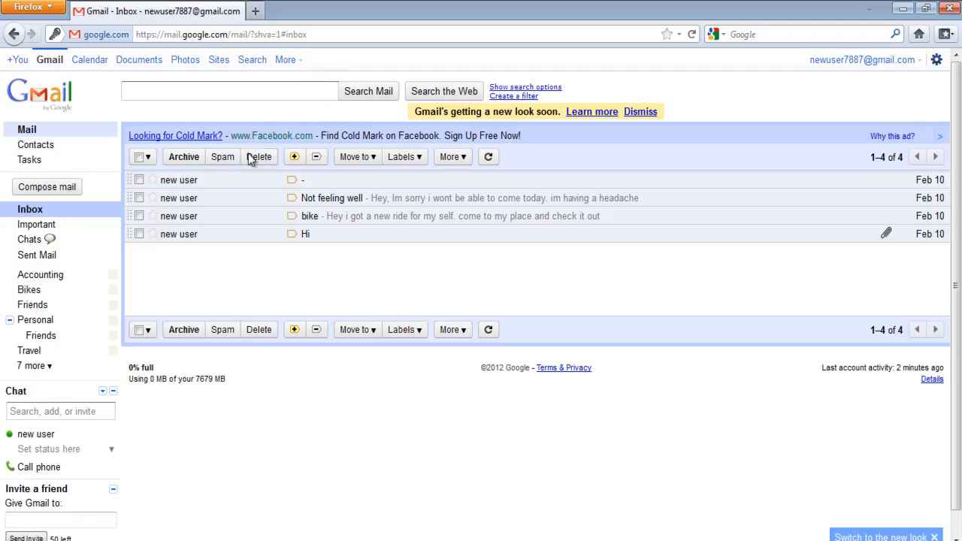
Archive the untitled message, then select the 'Not feeling well' message.
left_click(140, 181)
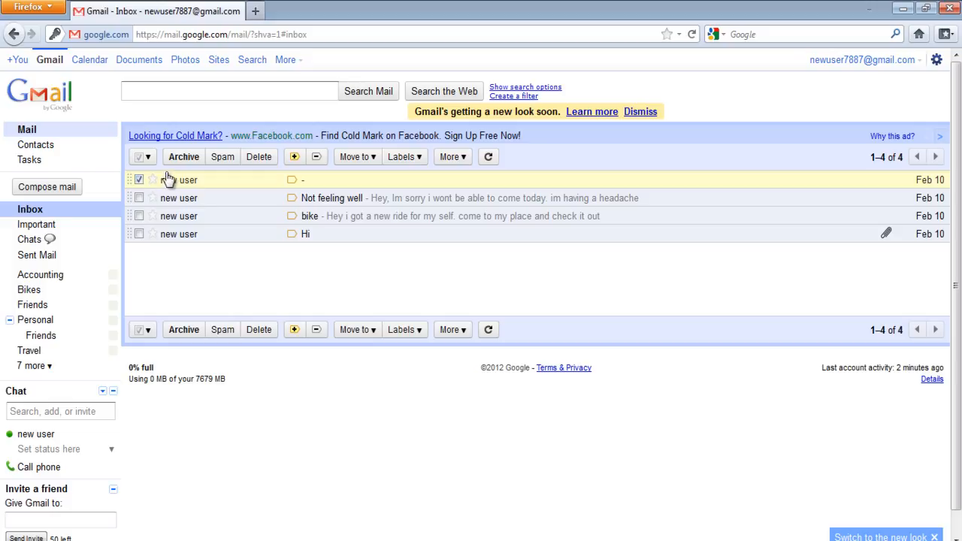
left_click(185, 158)
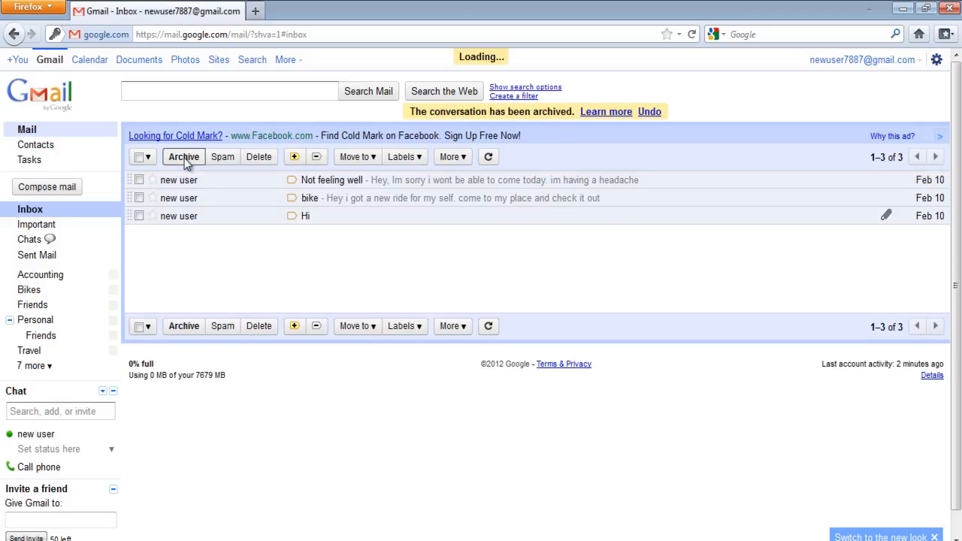
left_click(140, 181)
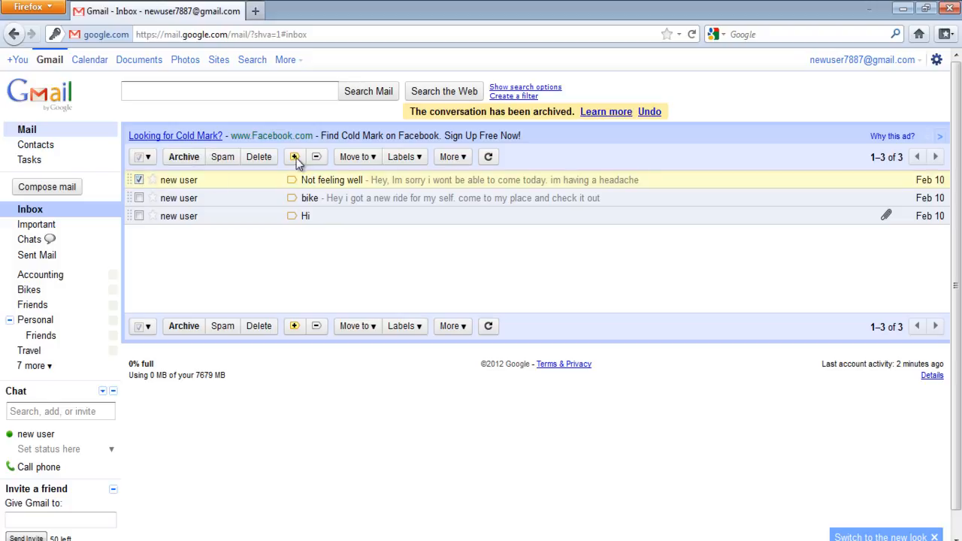
Move the 'Not feeling well' message into the Work label.
left_click(359, 156)
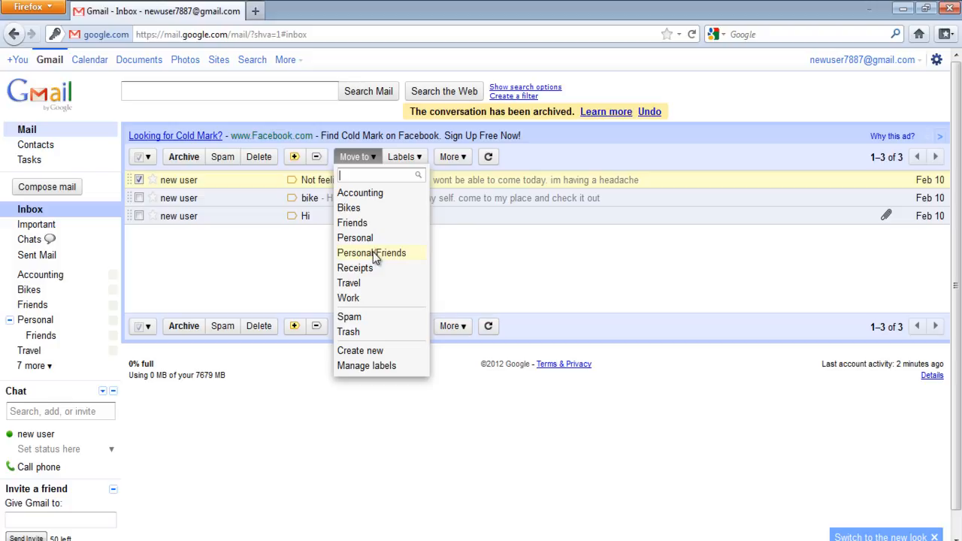
left_click(378, 298)
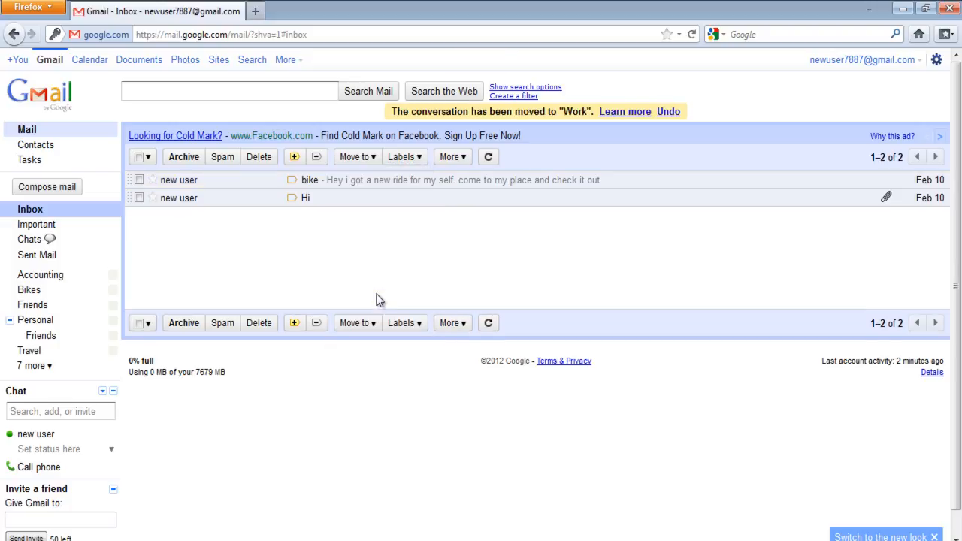
Search mail for 'not feeling well' and open the Work-labelled result.
left_click(169, 90)
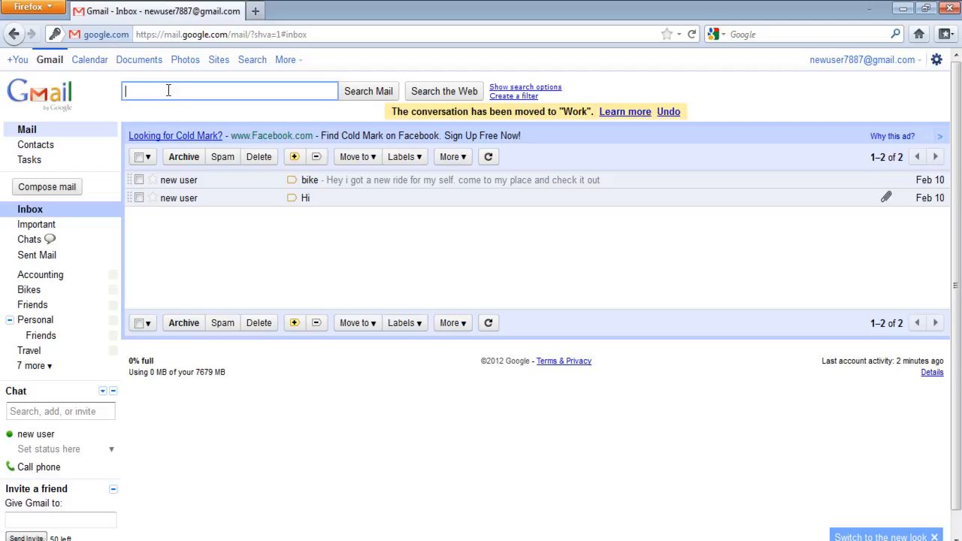
type("no")
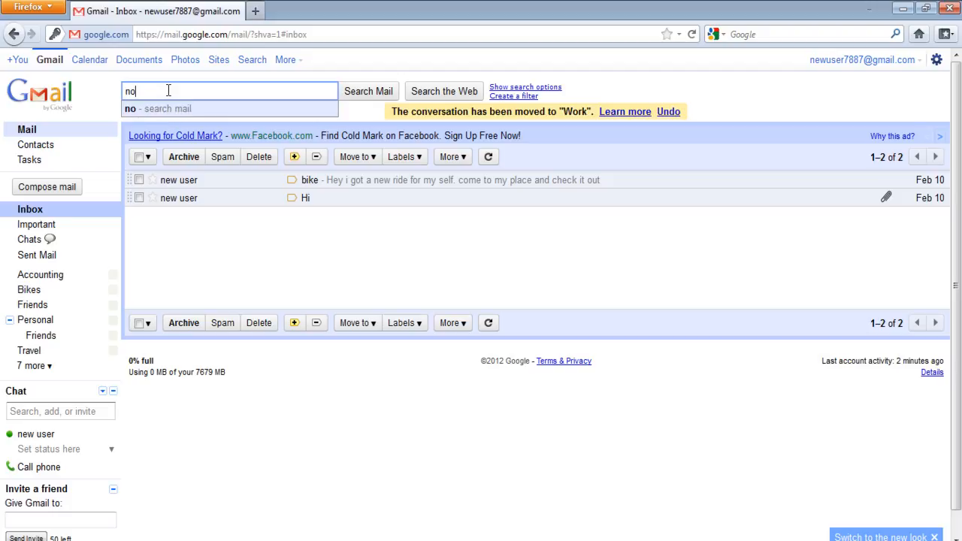
type("t feel")
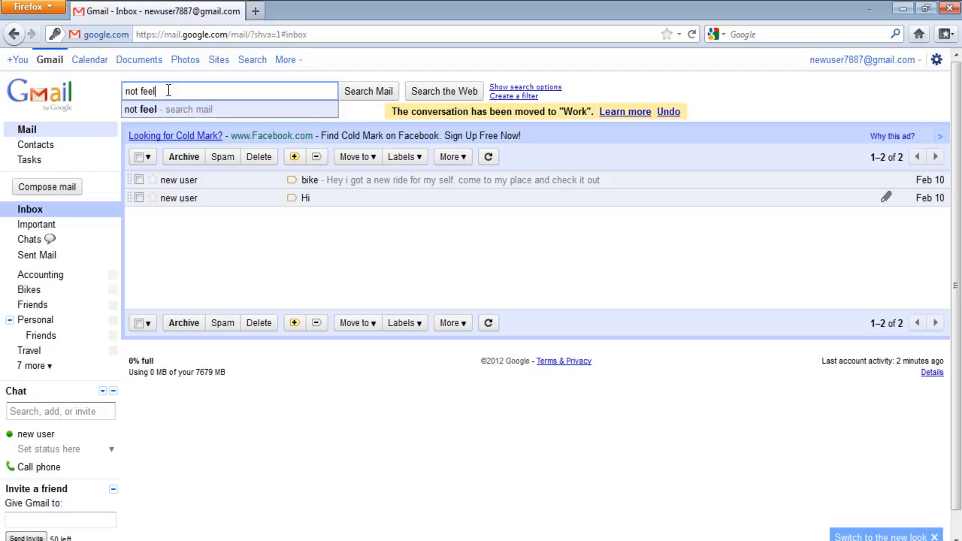
type("ing well")
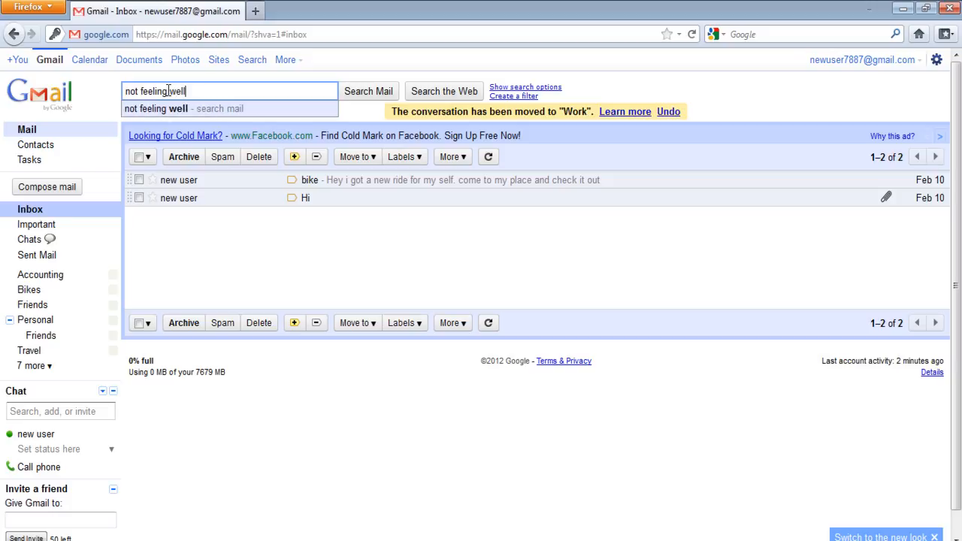
key("Return")
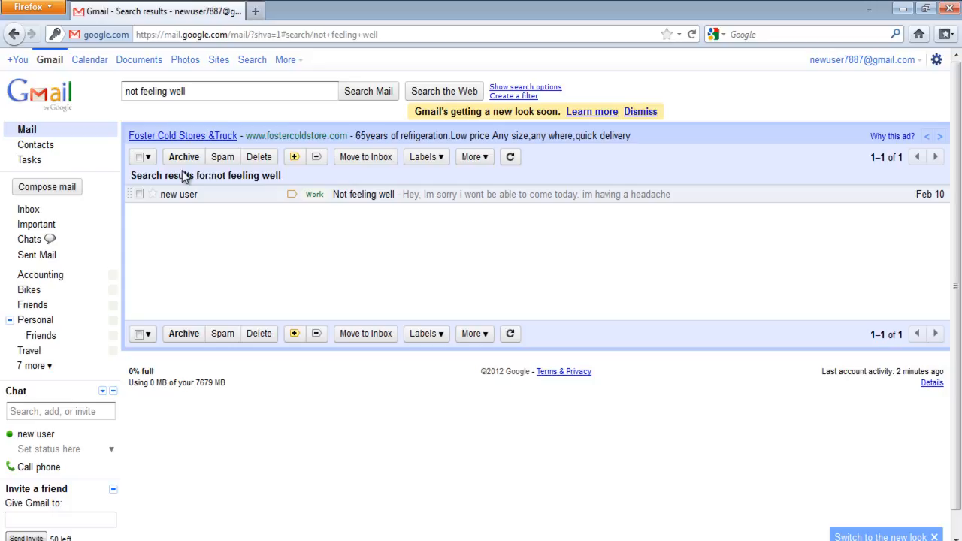
left_click(187, 196)
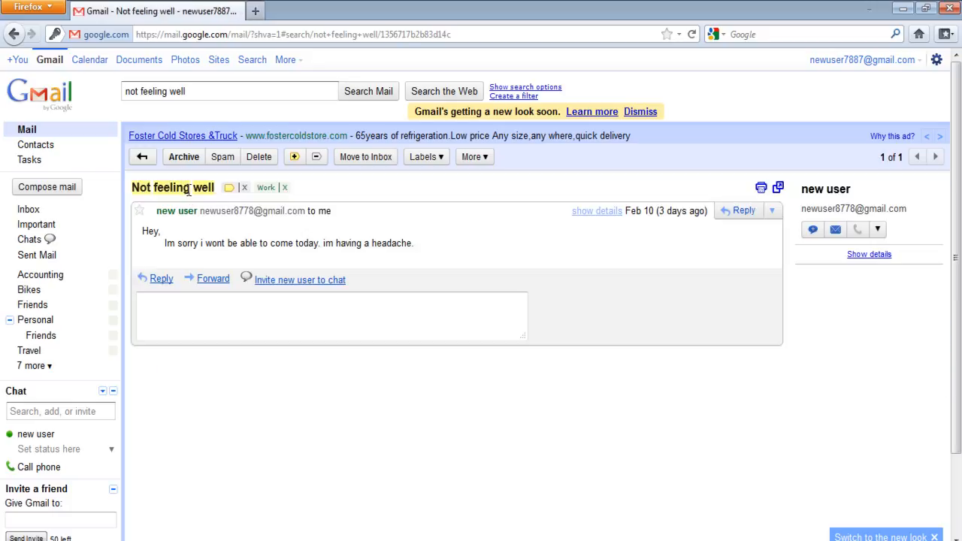